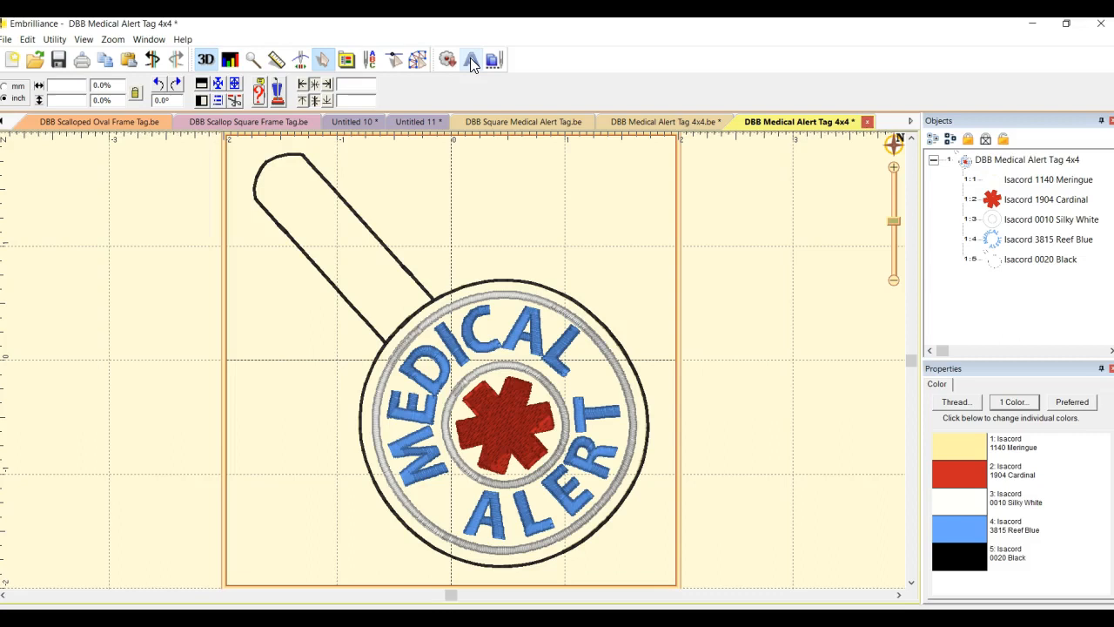
Add a new lettering object to the design and set its text to CELIAC
{"action": "left_click", "coordinate": [470, 58]}
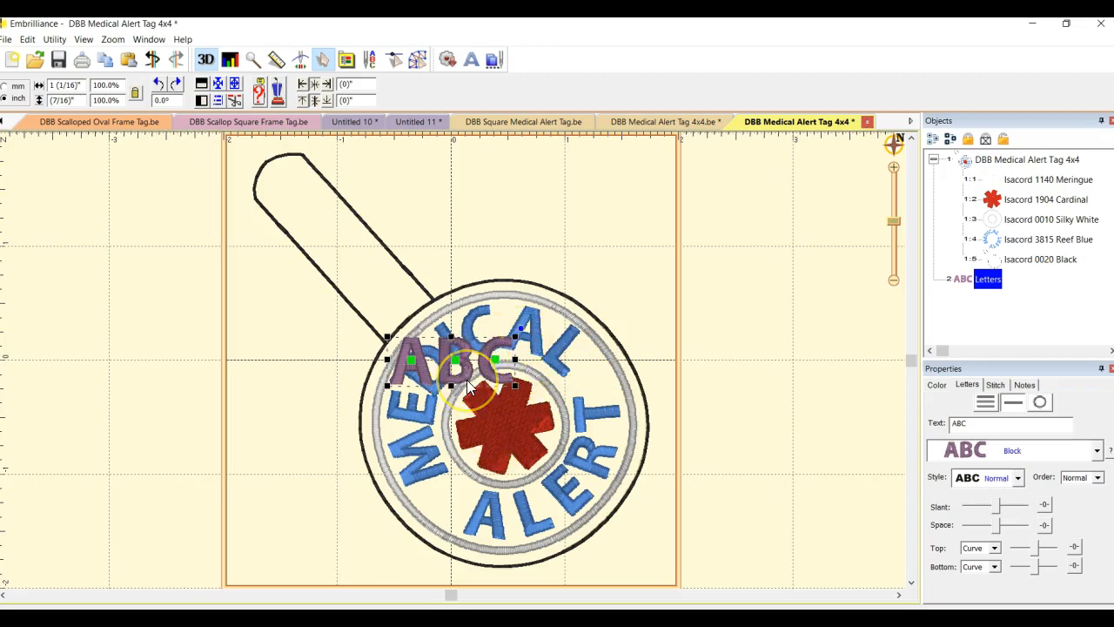
{"action": "left_click_drag", "start_coordinate": [468, 387], "coordinate": [306, 426]}
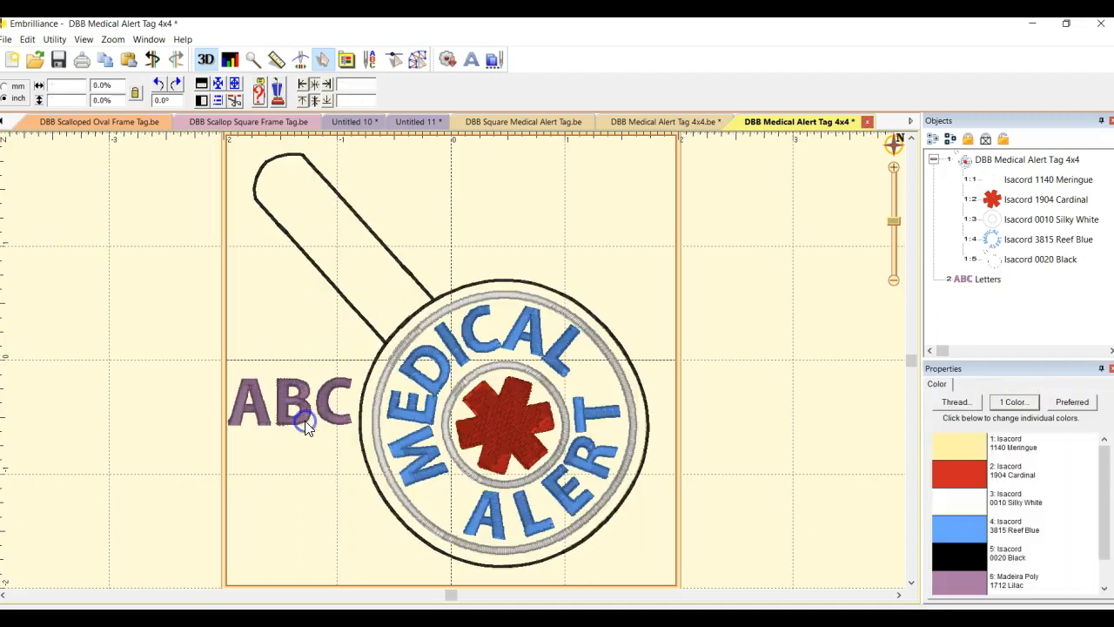
{"action": "left_click", "coordinate": [968, 285]}
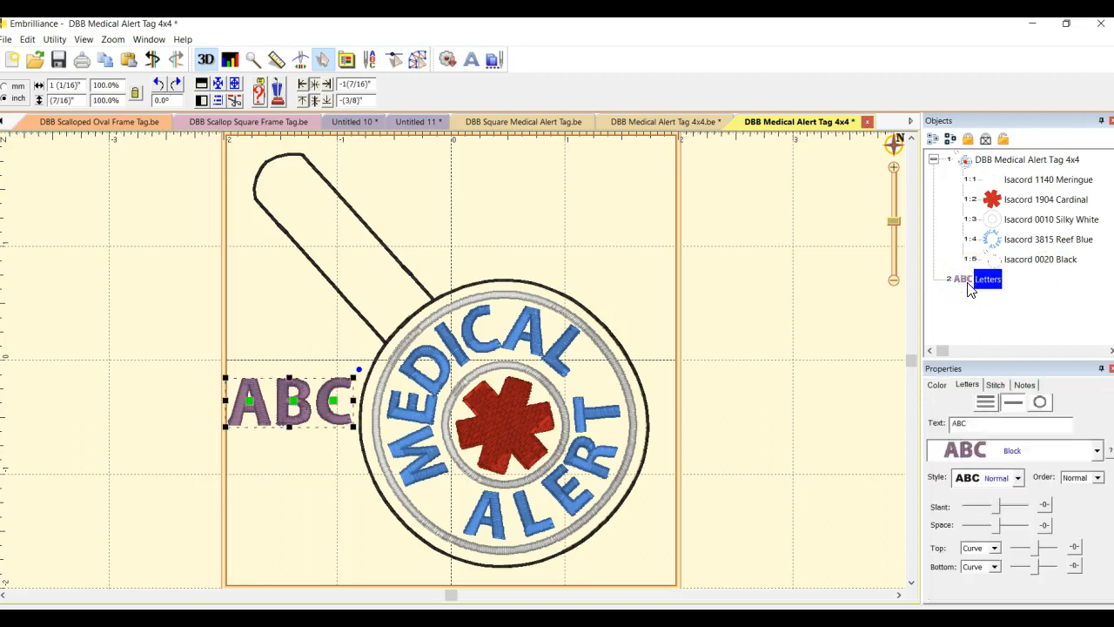
{"action": "left_click", "coordinate": [985, 428]}
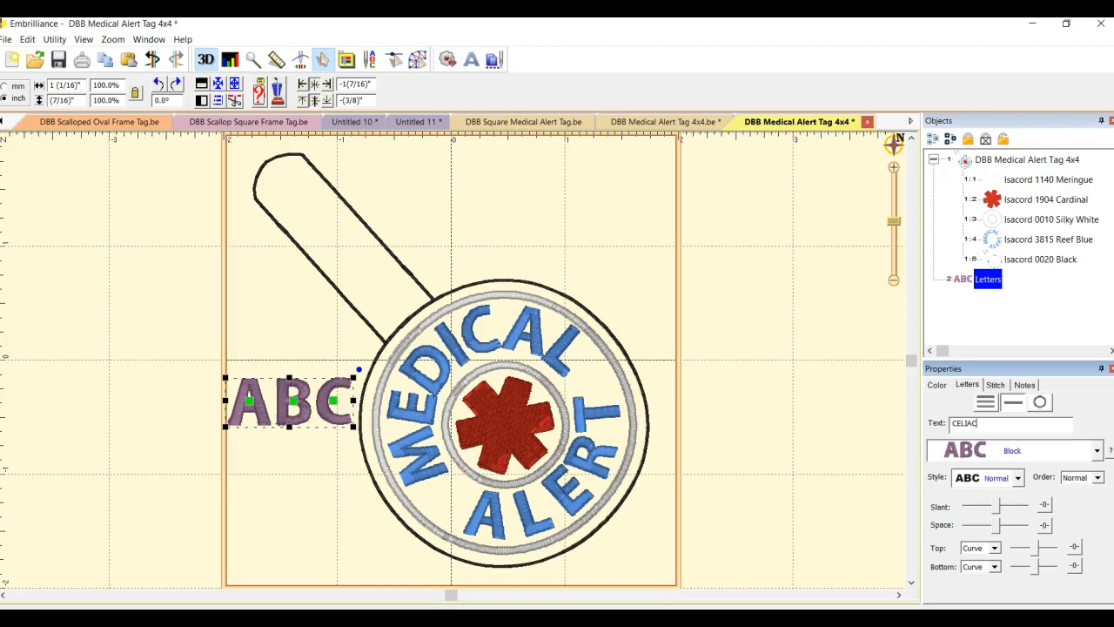
{"action": "key", "text": "Return"}
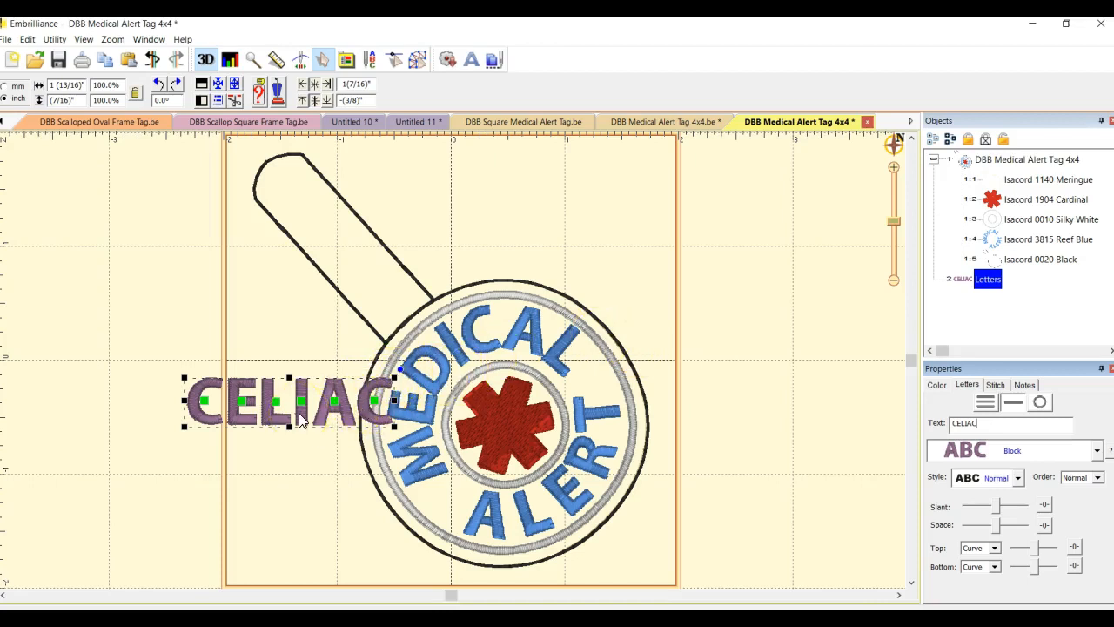
Move the CELIAC lettering over the star, scale it to about 80% and rotate it about 42.5° diagonally
{"action": "left_click_drag", "start_coordinate": [299, 413], "coordinate": [507, 432]}
{"action": "left_click", "coordinate": [606, 387]}
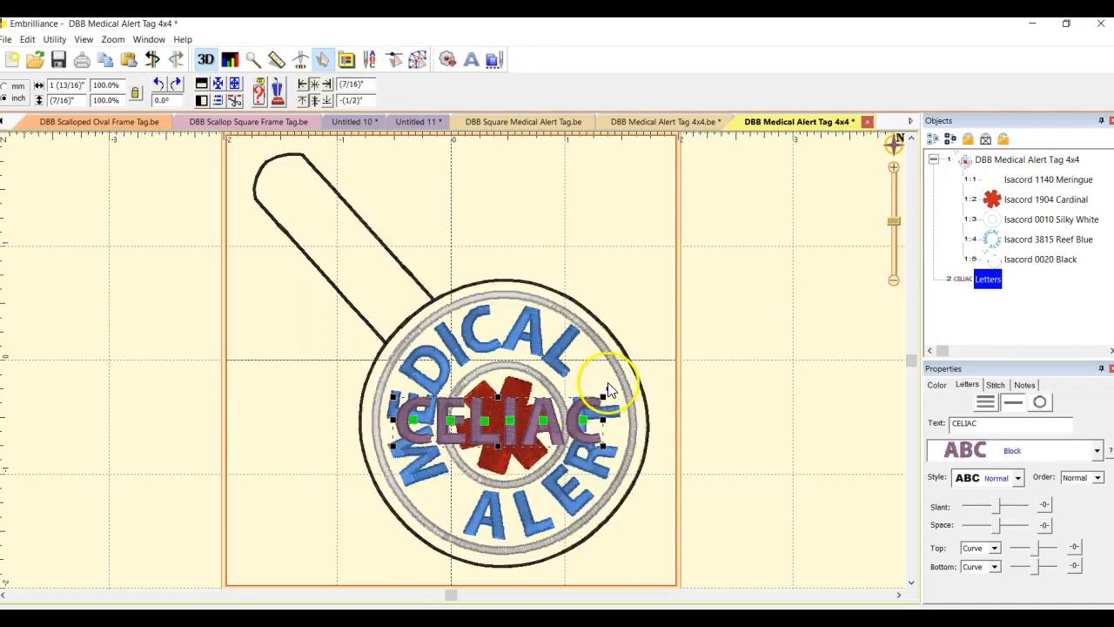
{"action": "left_click_drag", "start_coordinate": [607, 387], "coordinate": [564, 405]}
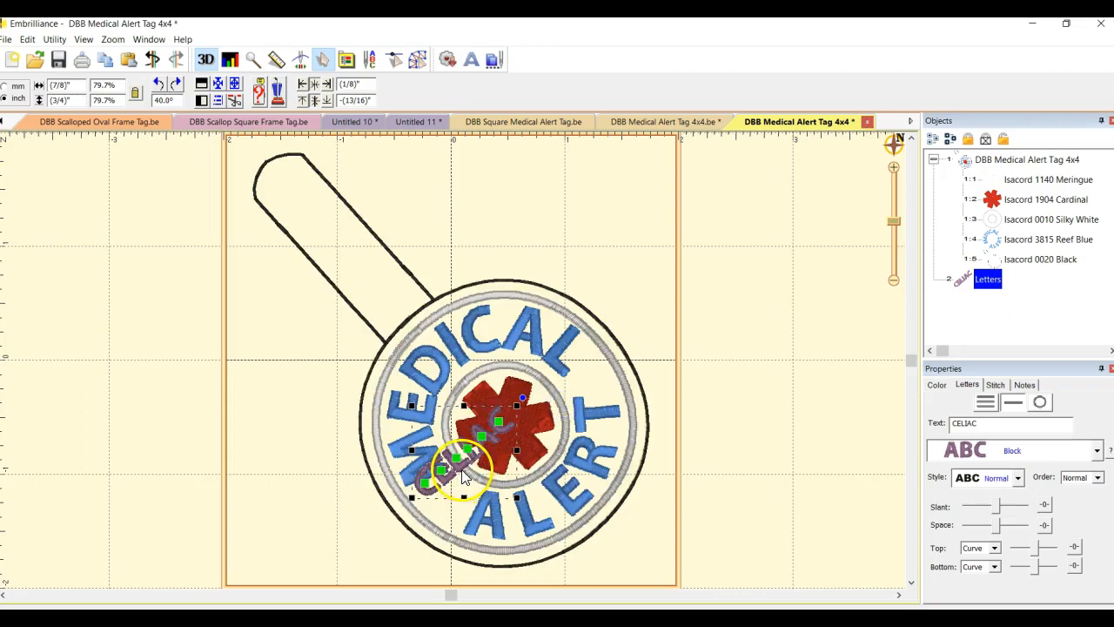
{"action": "left_click_drag", "start_coordinate": [461, 475], "coordinate": [503, 456]}
{"action": "left_click_drag", "start_coordinate": [564, 384], "coordinate": [566, 381]}
{"action": "left_click", "coordinate": [544, 400]}
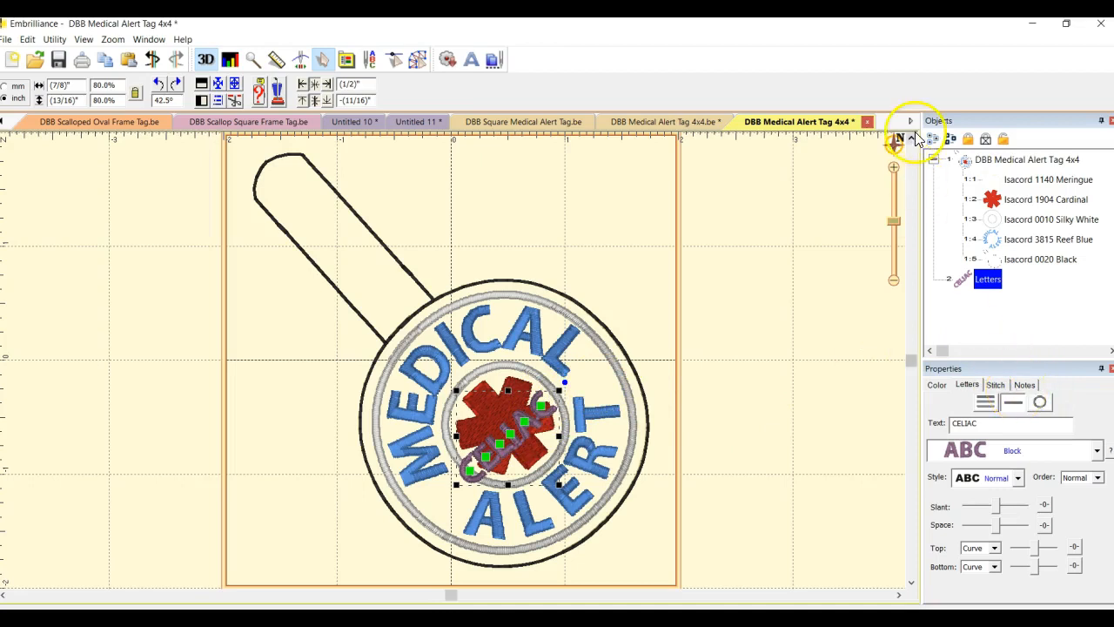
Change the lettering's thread color to Madeira Poly 1641 Obsidian
{"action": "left_click", "coordinate": [936, 385]}
{"action": "left_click", "coordinate": [961, 449]}
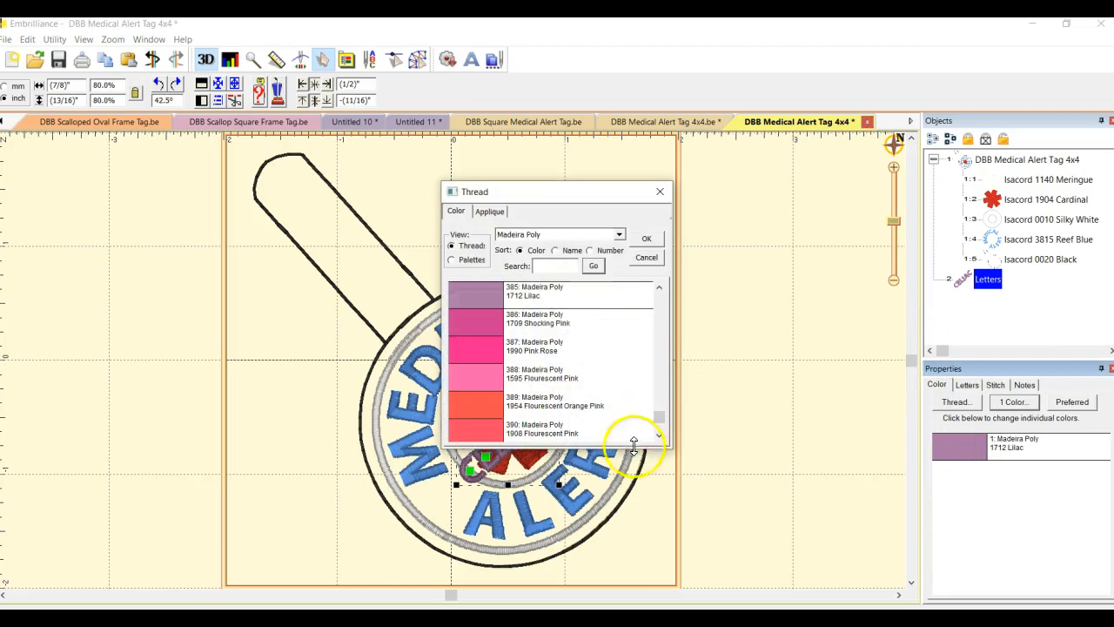
{"action": "left_click_drag", "start_coordinate": [662, 415], "coordinate": [659, 375]}
{"action": "left_click", "coordinate": [487, 303]}
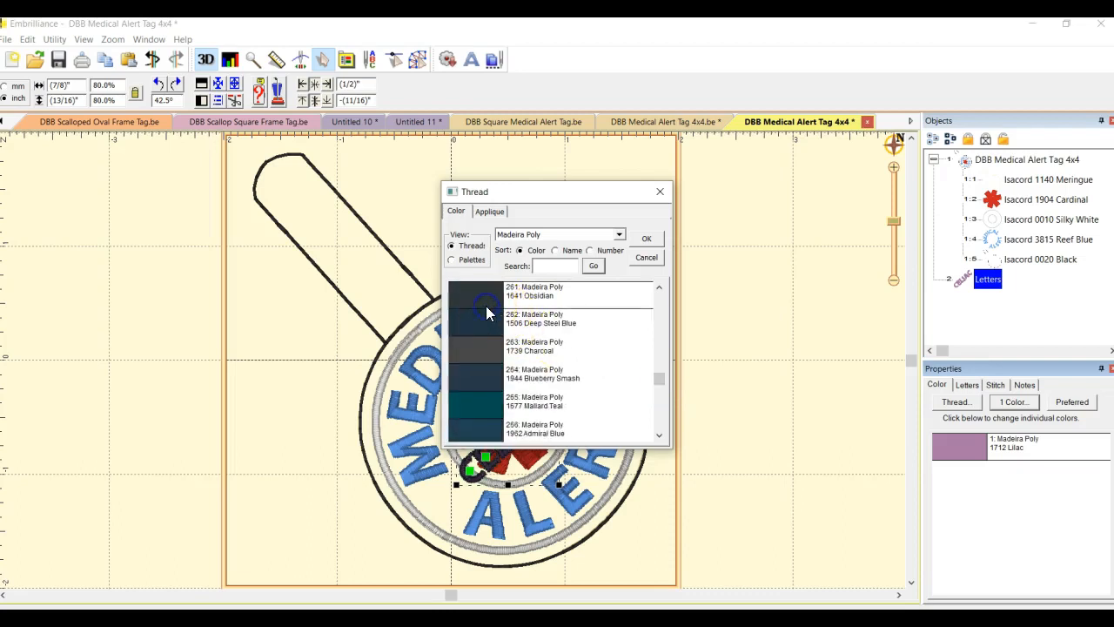
{"action": "left_click", "coordinate": [645, 239]}
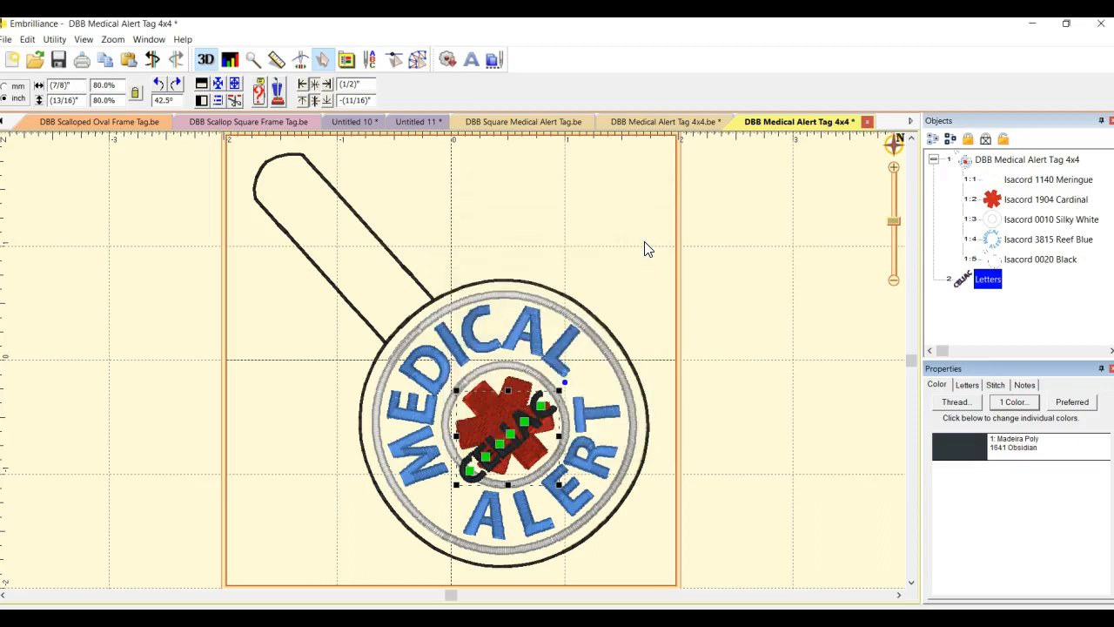
Reorder the lettering in the object list so it sews before the Isacord 0020 Black outline
{"action": "left_click", "coordinate": [736, 361]}
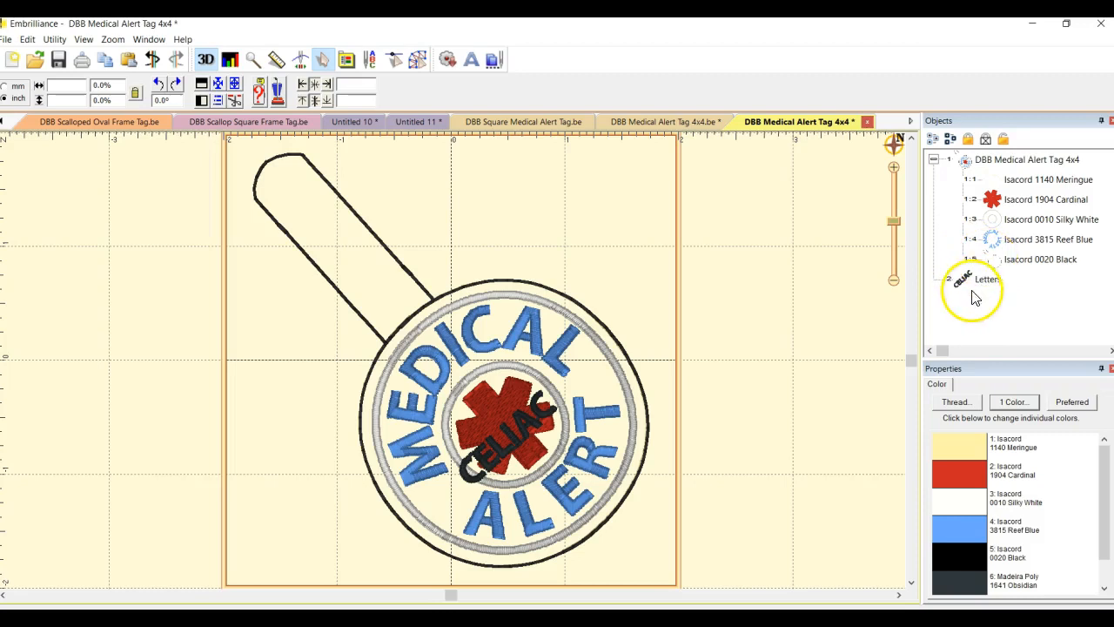
{"action": "left_click", "coordinate": [984, 285]}
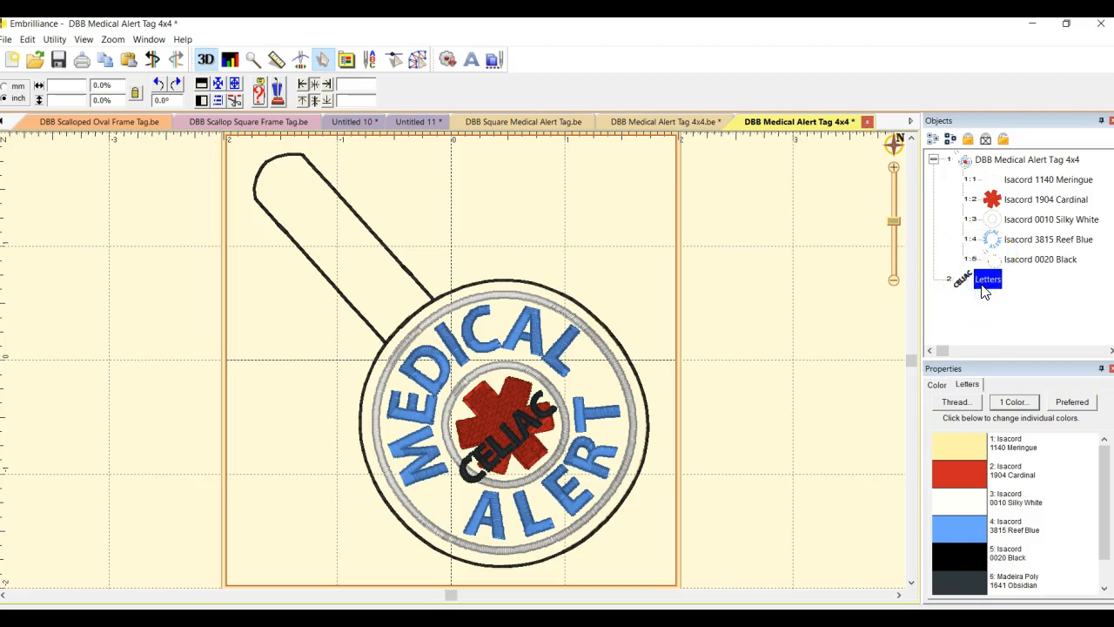
{"action": "left_click", "coordinate": [982, 288]}
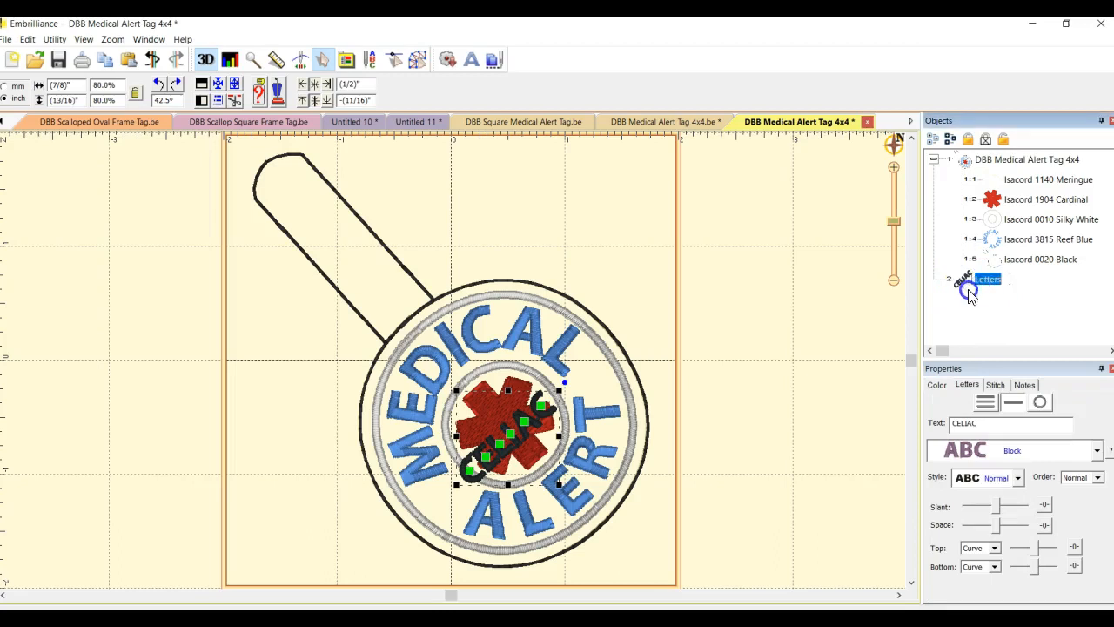
{"action": "left_click_drag", "start_coordinate": [961, 288], "coordinate": [971, 250]}
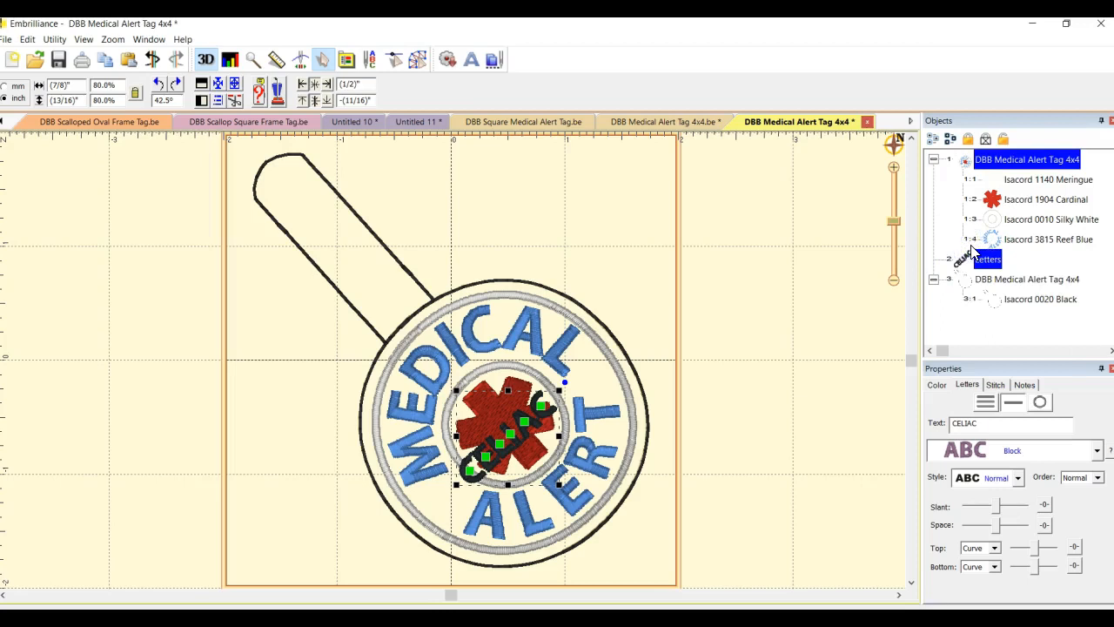
Select each object in the list in turn to review the sewing order
{"action": "left_click", "coordinate": [1022, 182]}
{"action": "left_click", "coordinate": [1026, 199]}
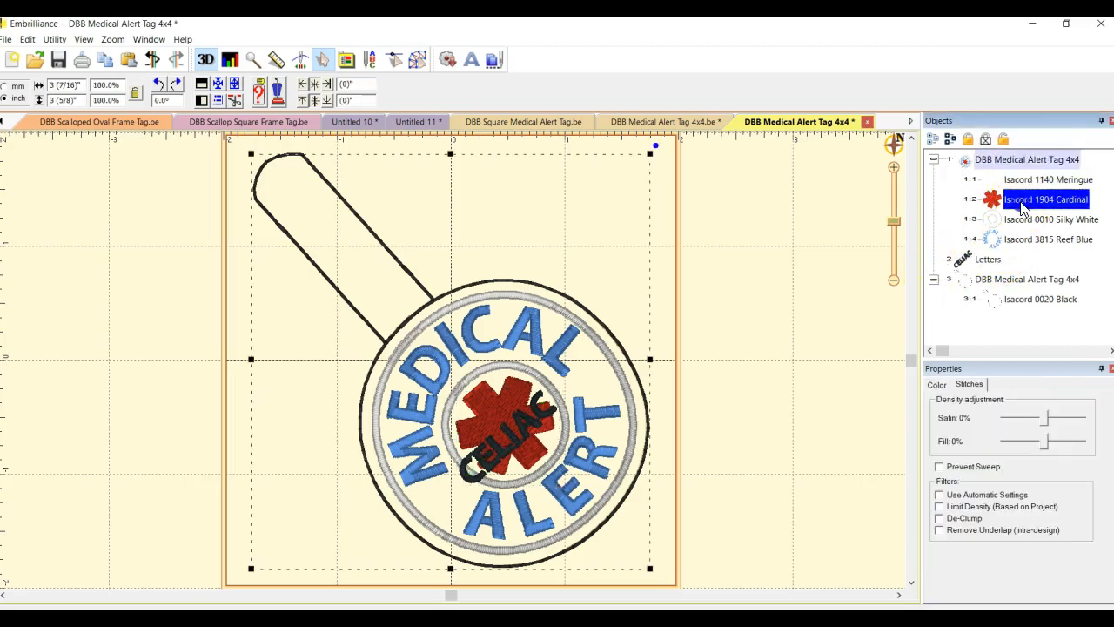
{"action": "left_click", "coordinate": [1023, 221]}
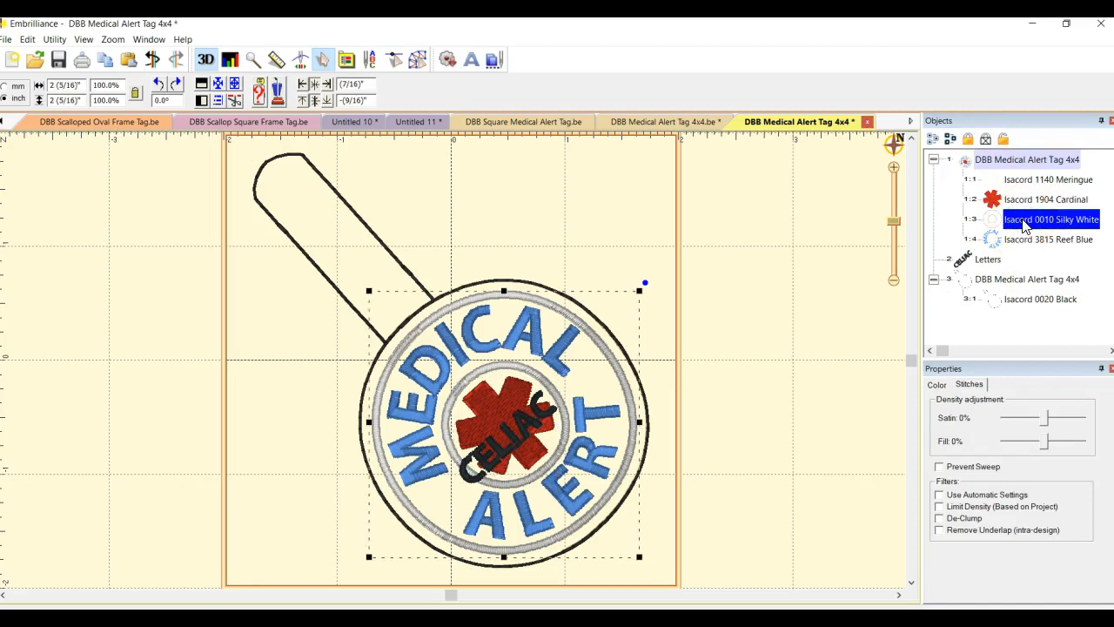
{"action": "left_click", "coordinate": [1019, 240]}
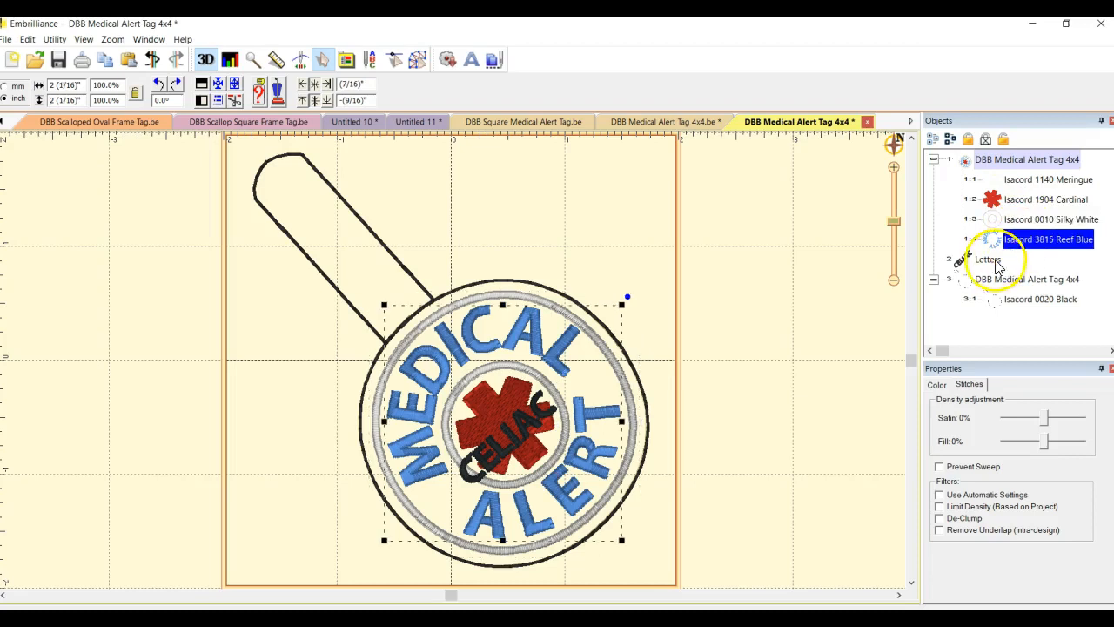
{"action": "left_click", "coordinate": [992, 261]}
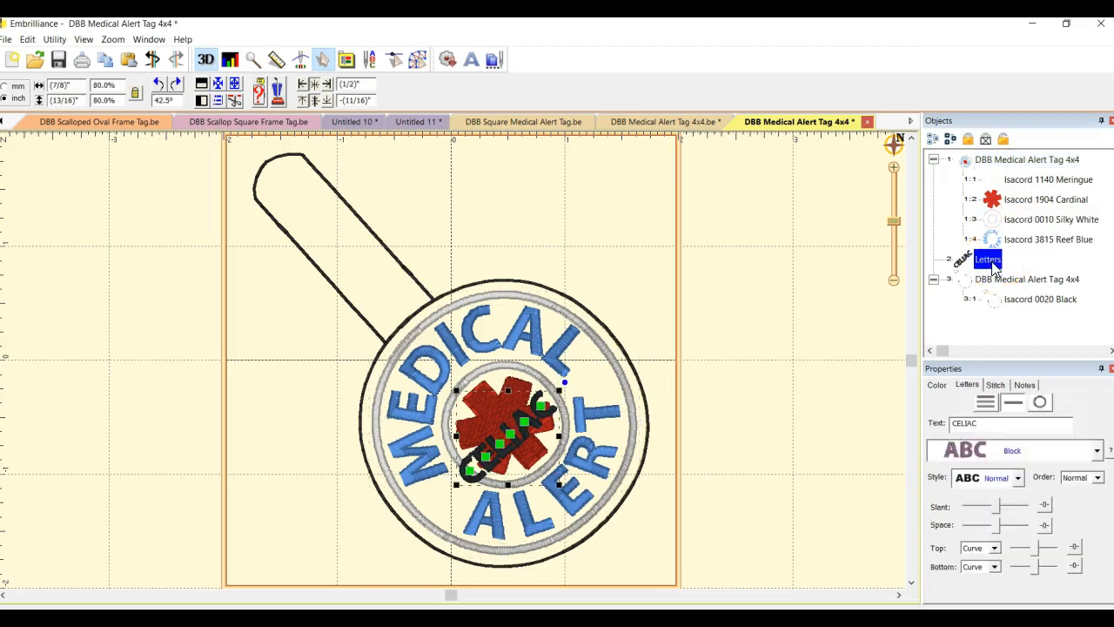
{"action": "left_click", "coordinate": [1008, 292]}
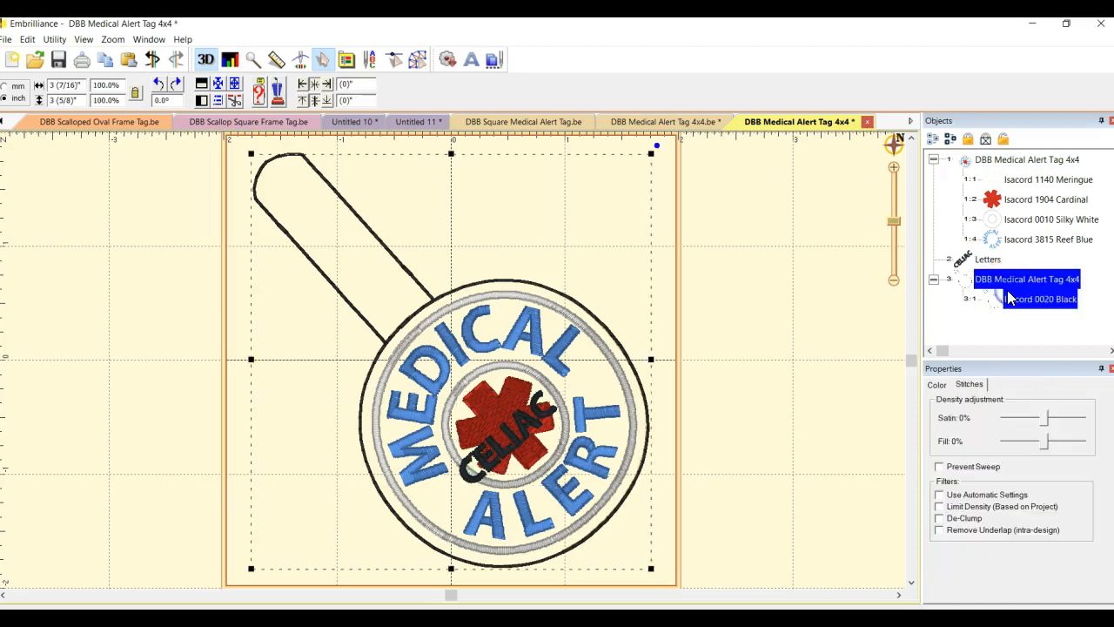
Enlarge the CELIAC lettering to about 99% and adjust its rotation to about 41.8°, then deselect it
{"action": "left_click", "coordinate": [988, 258]}
{"action": "left_click", "coordinate": [987, 259]}
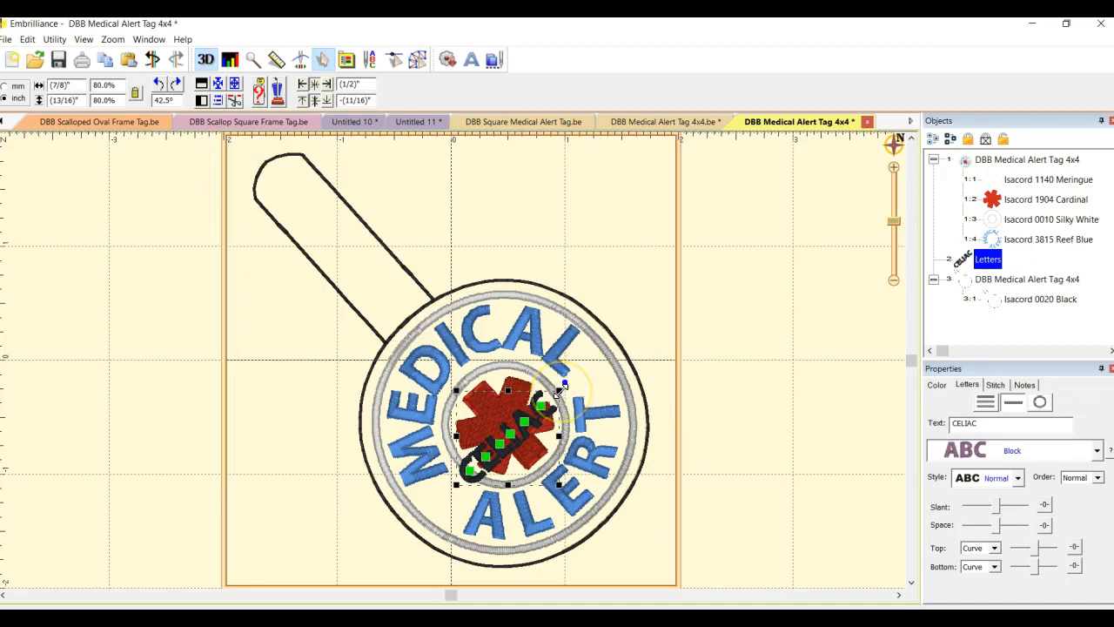
{"action": "left_click_drag", "start_coordinate": [560, 390], "coordinate": [583, 373]}
{"action": "left_click_drag", "start_coordinate": [519, 442], "coordinate": [514, 454]}
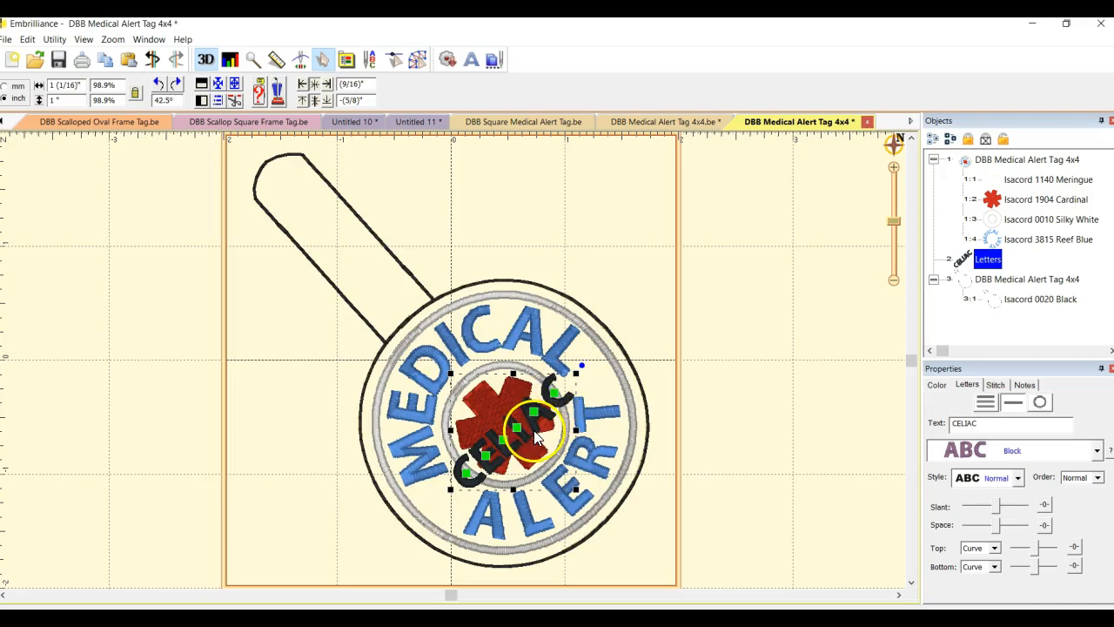
{"action": "left_click_drag", "start_coordinate": [582, 368], "coordinate": [588, 372]}
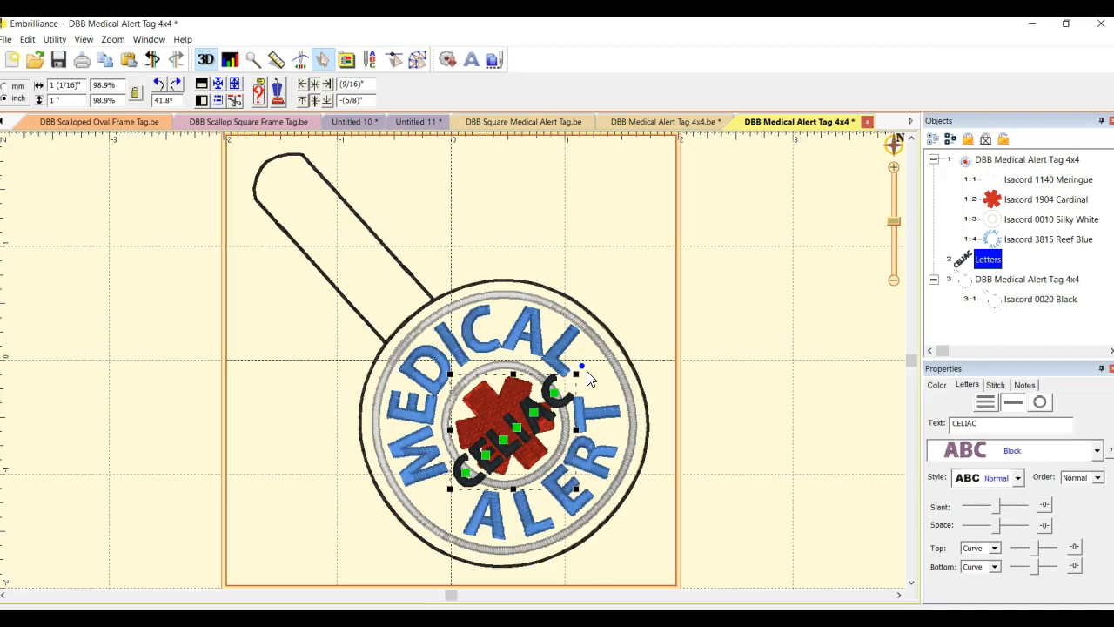
{"action": "left_click", "coordinate": [644, 367]}
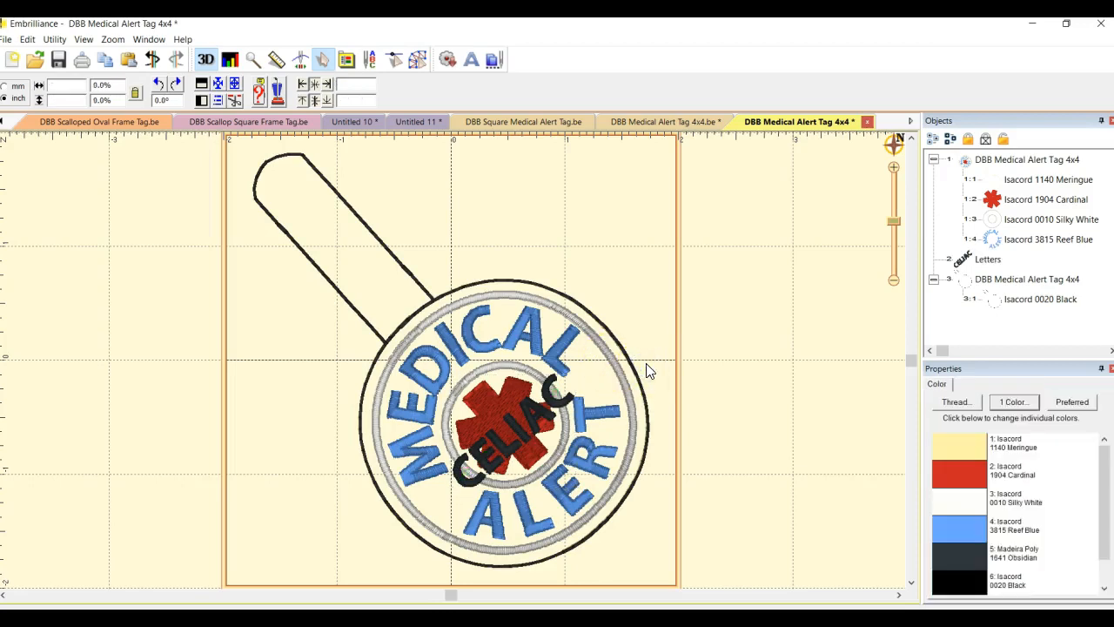
Step through each object in the list again to check the stitching sequence
{"action": "left_click", "coordinate": [1032, 161]}
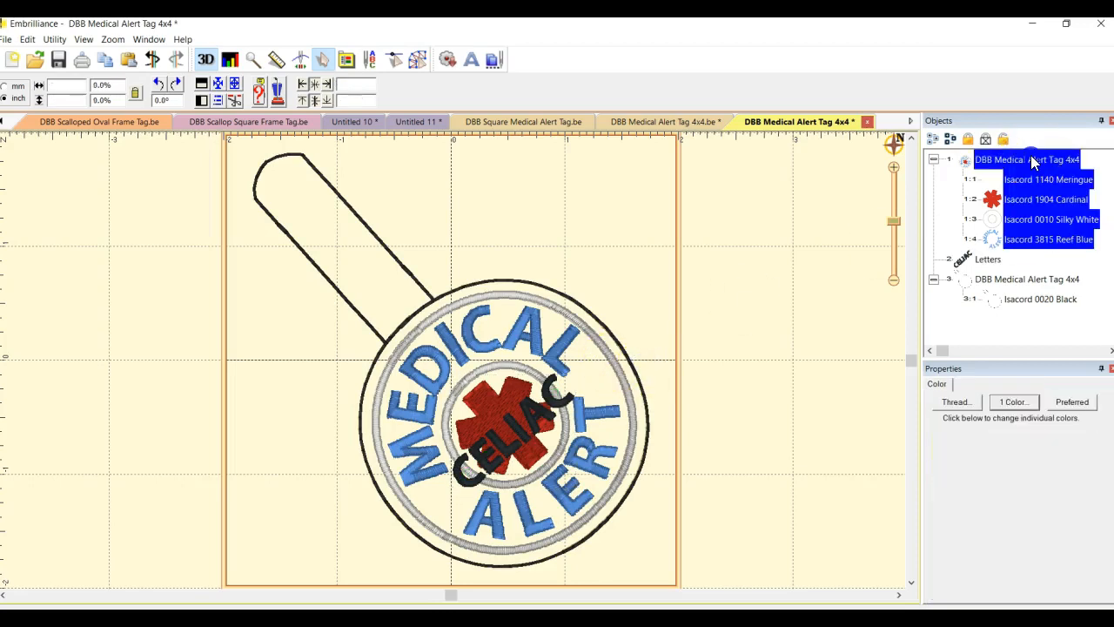
{"action": "left_click", "coordinate": [992, 180]}
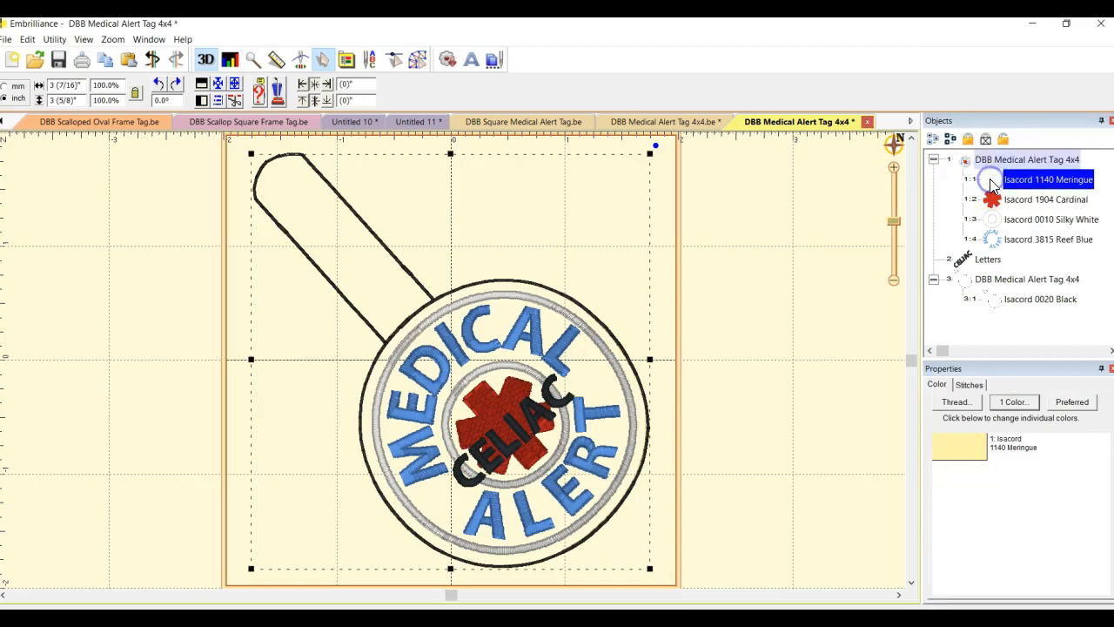
{"action": "left_click", "coordinate": [993, 199]}
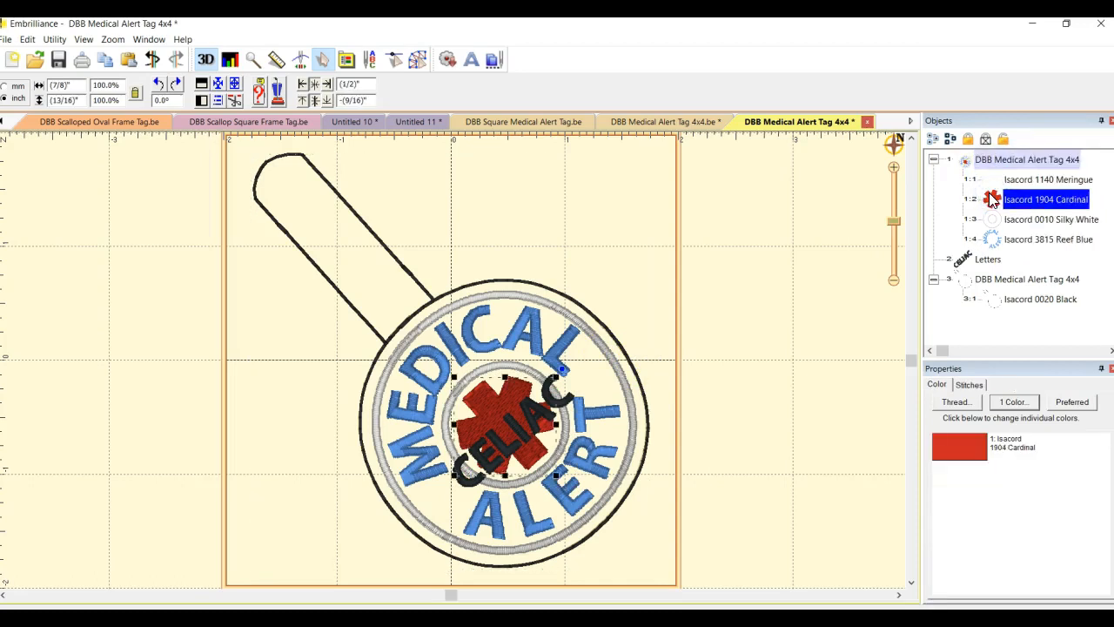
{"action": "left_click", "coordinate": [993, 219]}
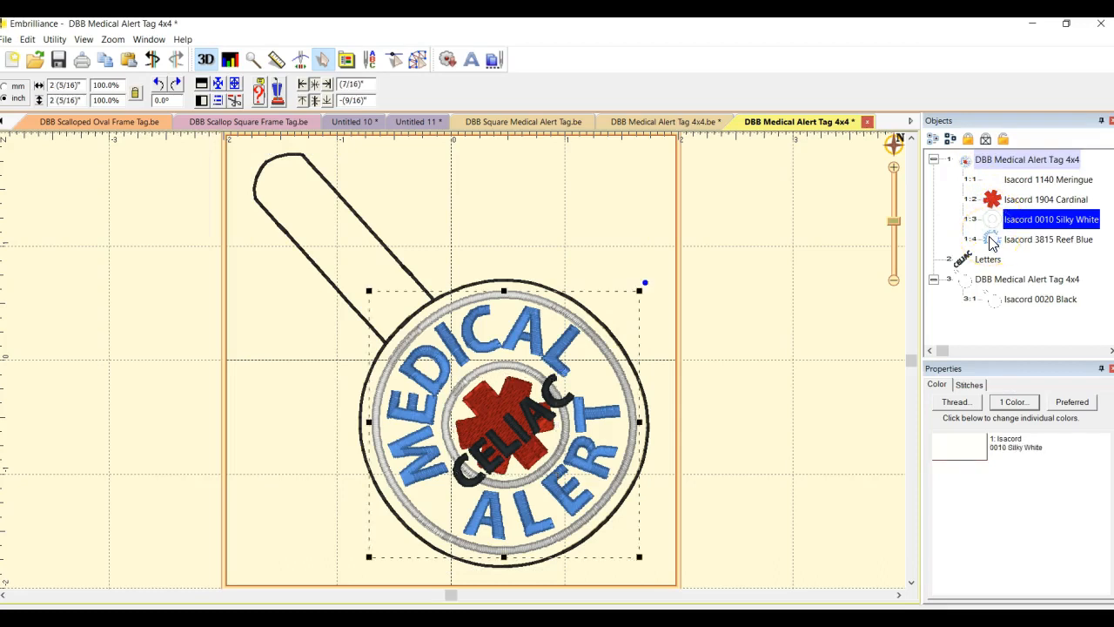
{"action": "left_click", "coordinate": [990, 240]}
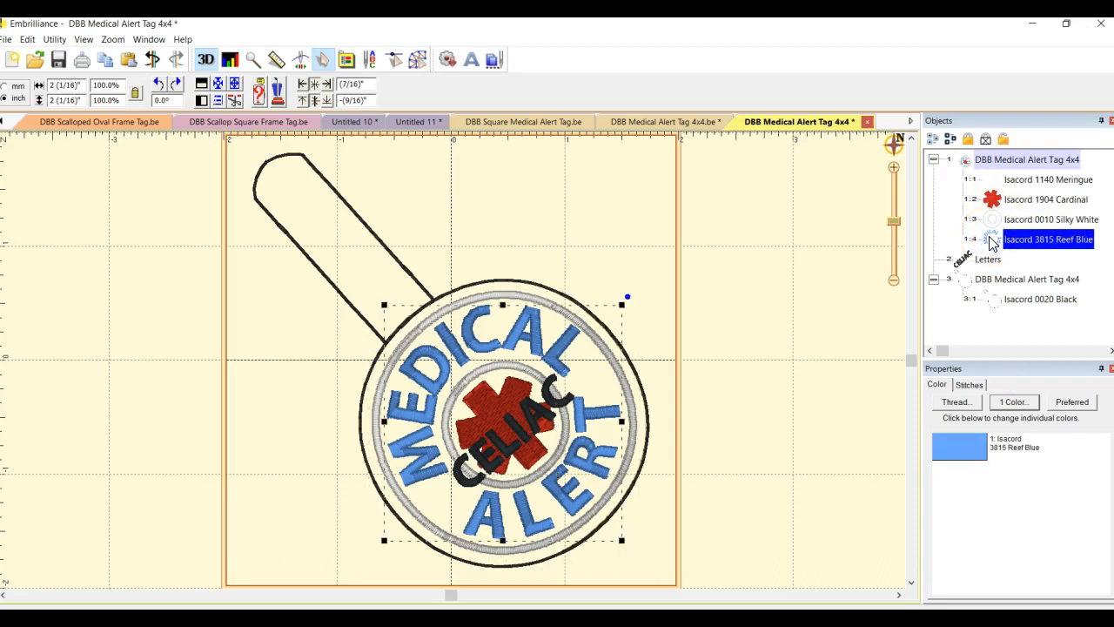
{"action": "left_click", "coordinate": [980, 261]}
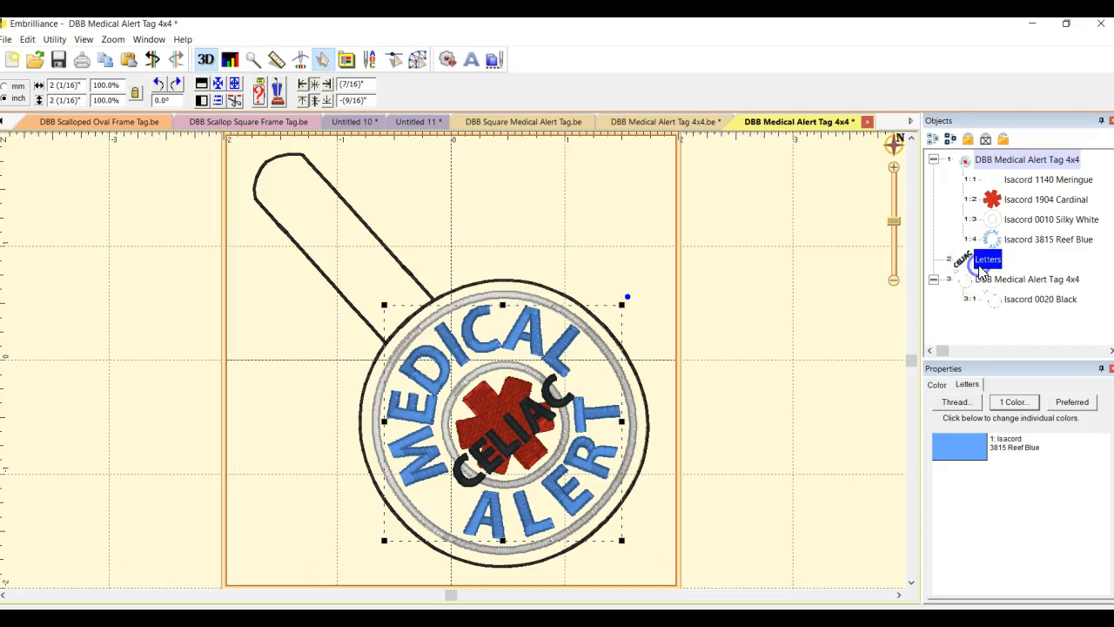
{"action": "left_click", "coordinate": [992, 280]}
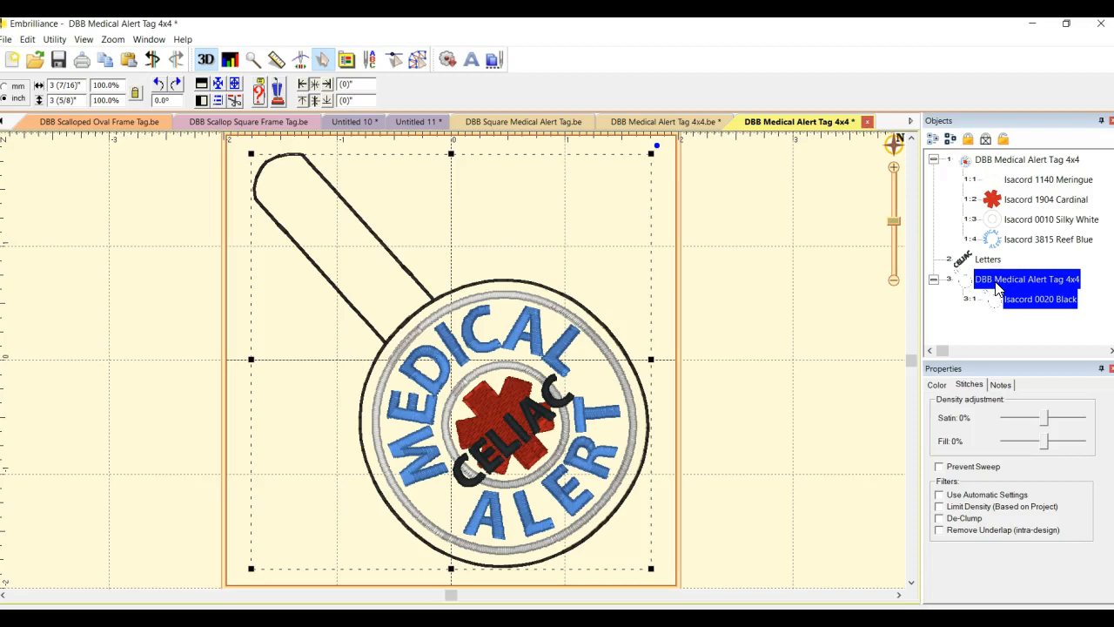